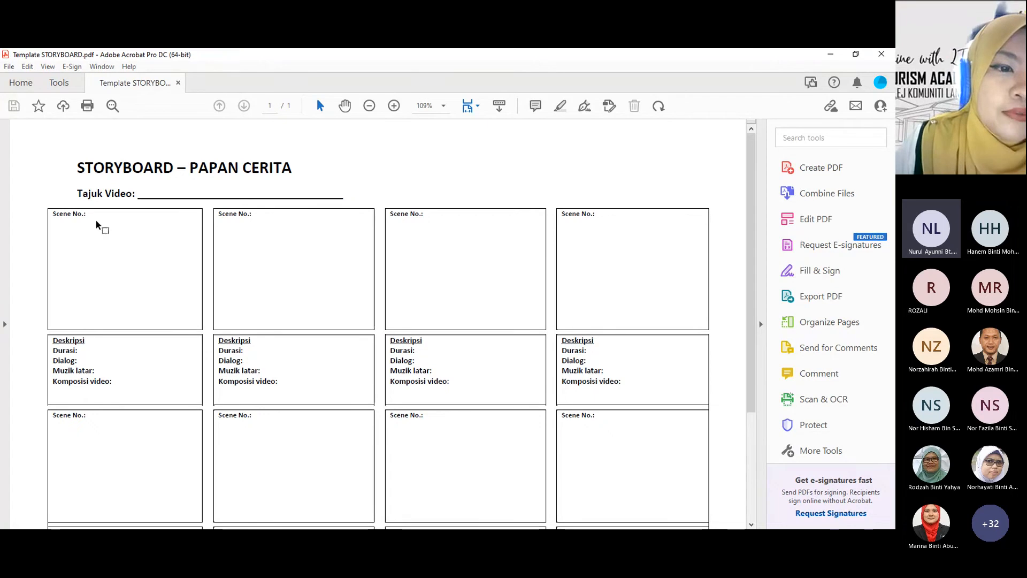
# Step: Examine the storyboard template's title line, scene frames and description fields from start to end of the page
pyautogui.scroll(-4, 104, 222)
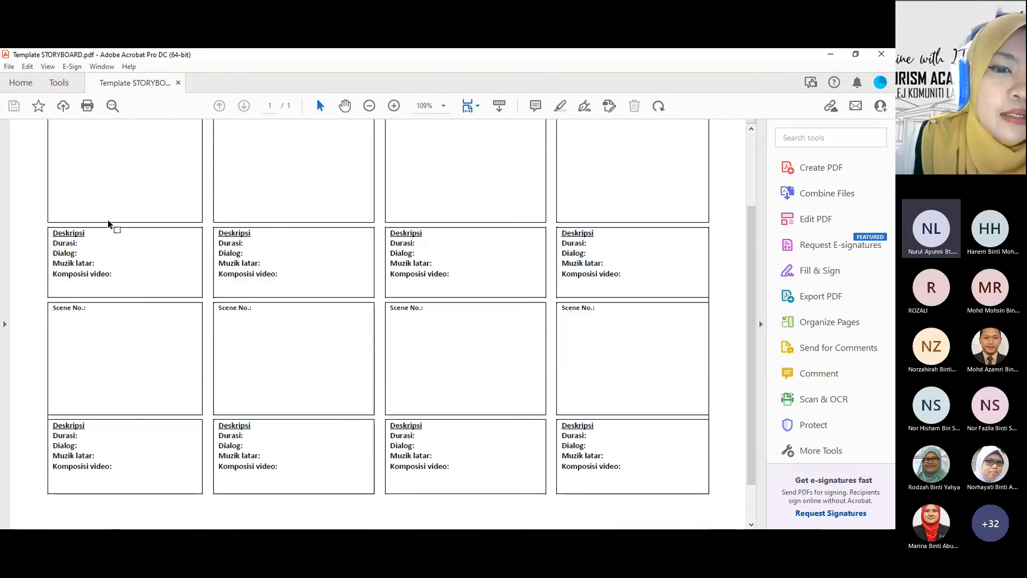
pyautogui.scroll(1, 110, 225)
pyautogui.scroll(-3, 289, 262)
pyautogui.scroll(3, 278, 225)
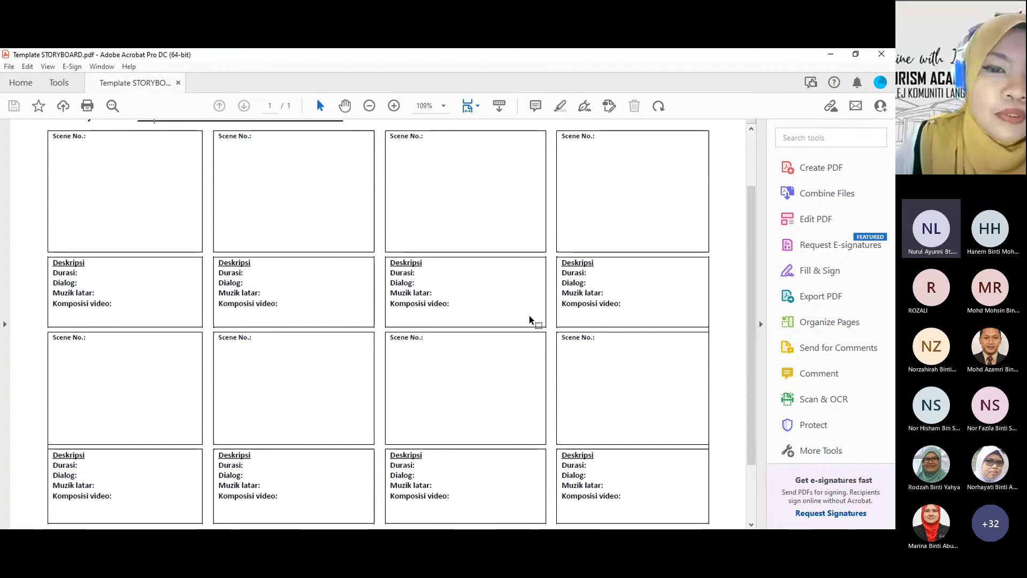
pyautogui.scroll(2, 426, 321)
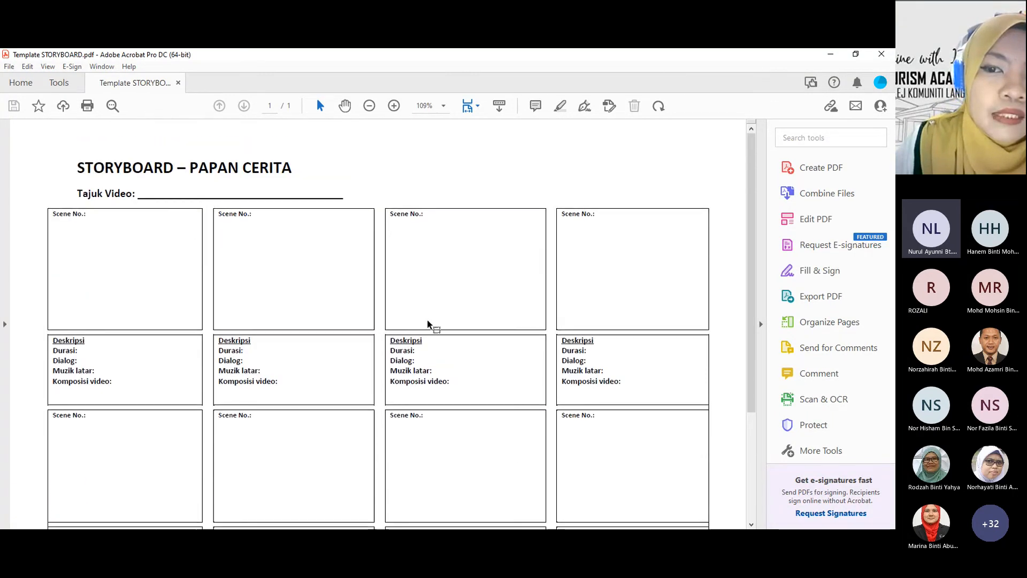
pyautogui.scroll(-3, 427, 321)
pyautogui.scroll(-2, 427, 320)
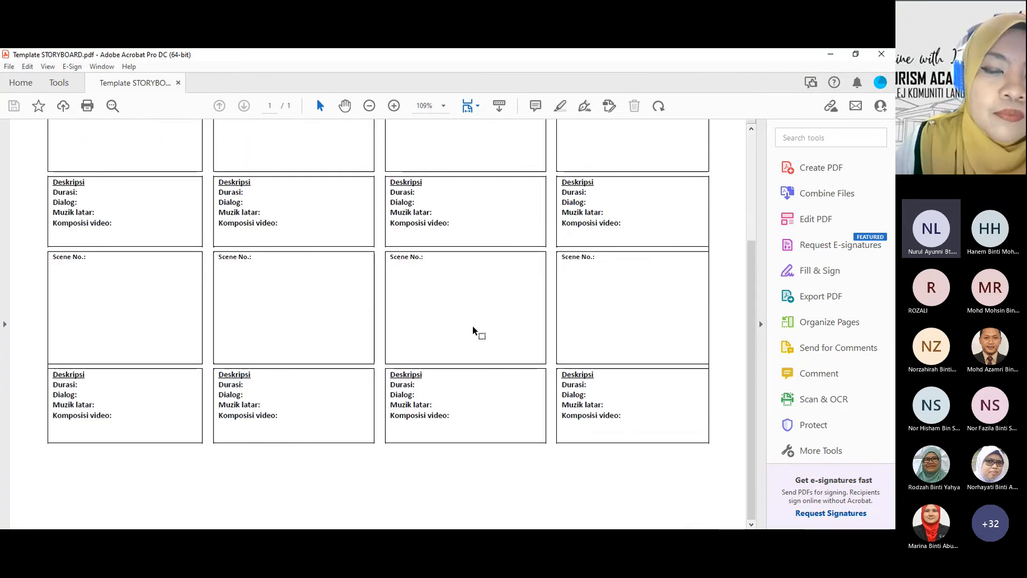
pyautogui.scroll(4, 362, 348)
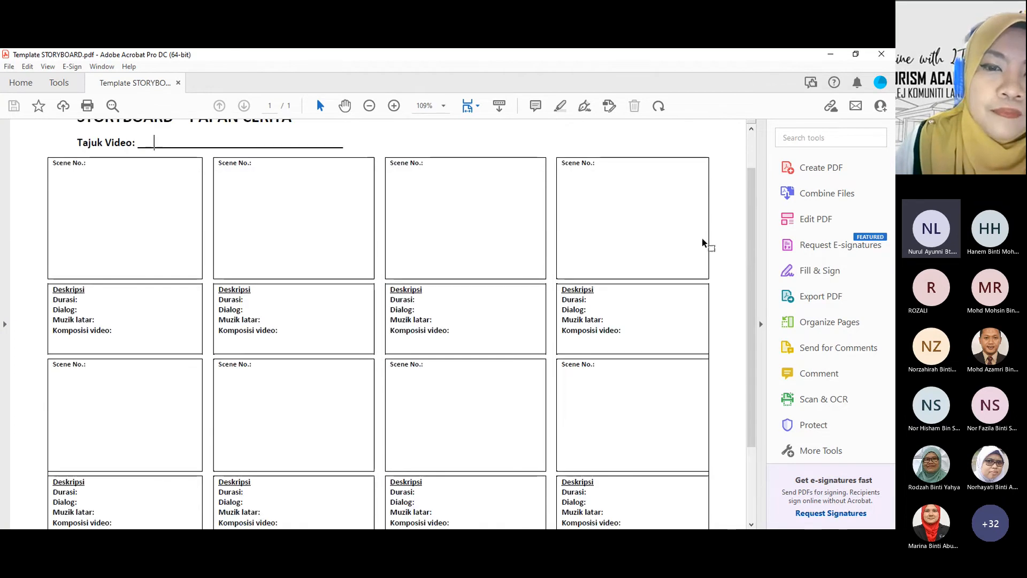
pyautogui.scroll(-3, 522, 340)
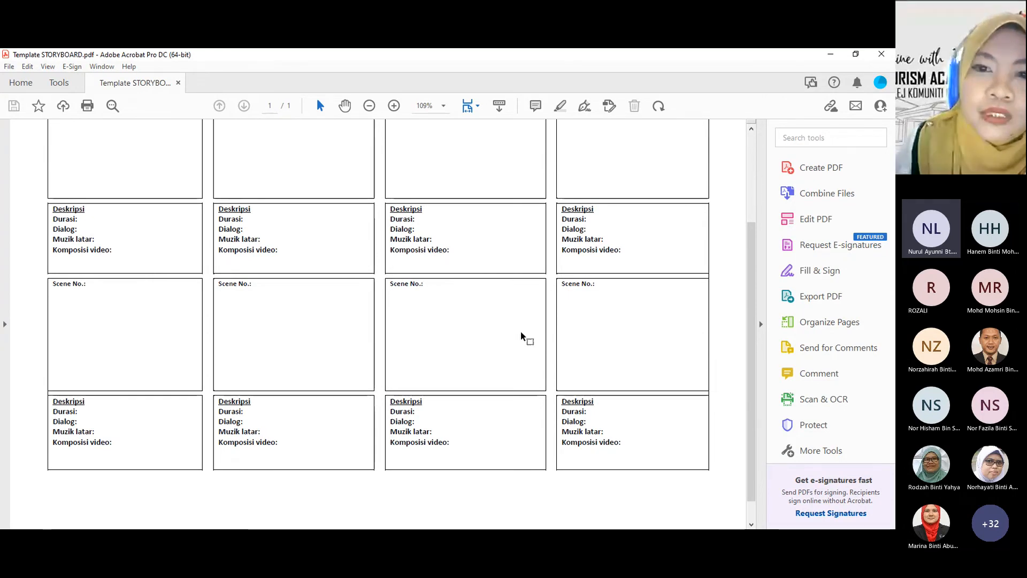
pyautogui.scroll(6, 522, 335)
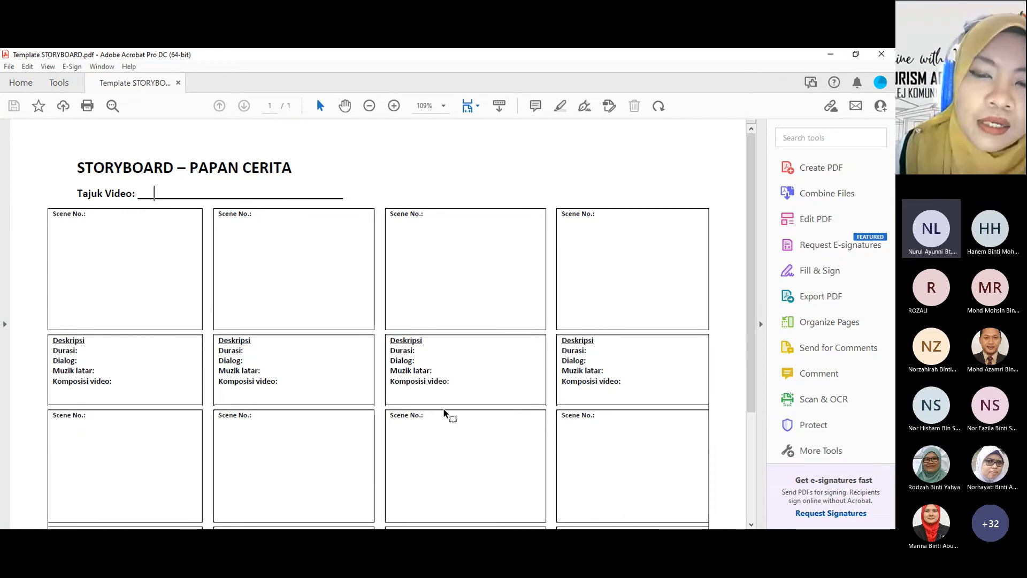
pyautogui.scroll(-5, 673, 378)
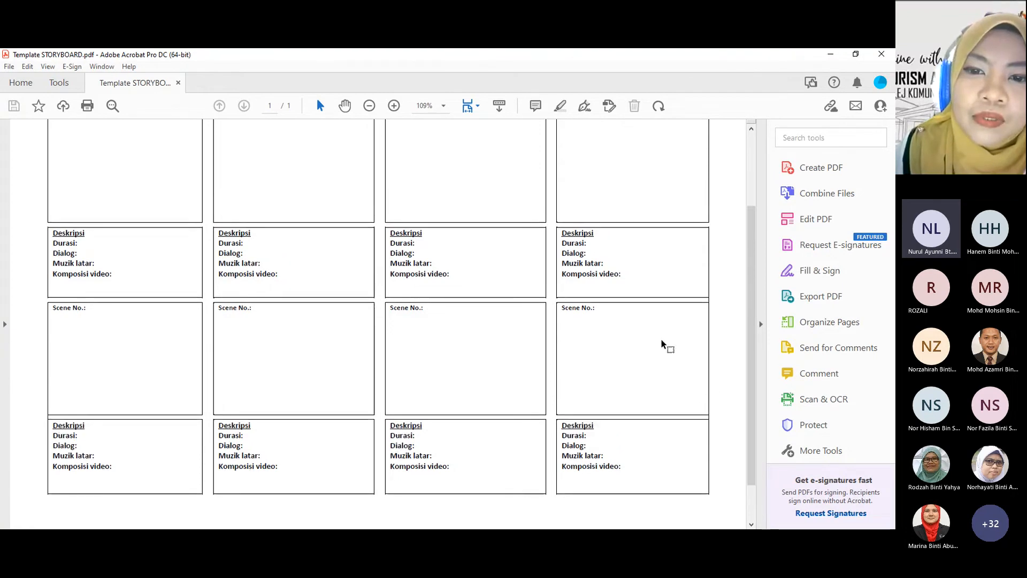
pyautogui.scroll(6, 678, 341)
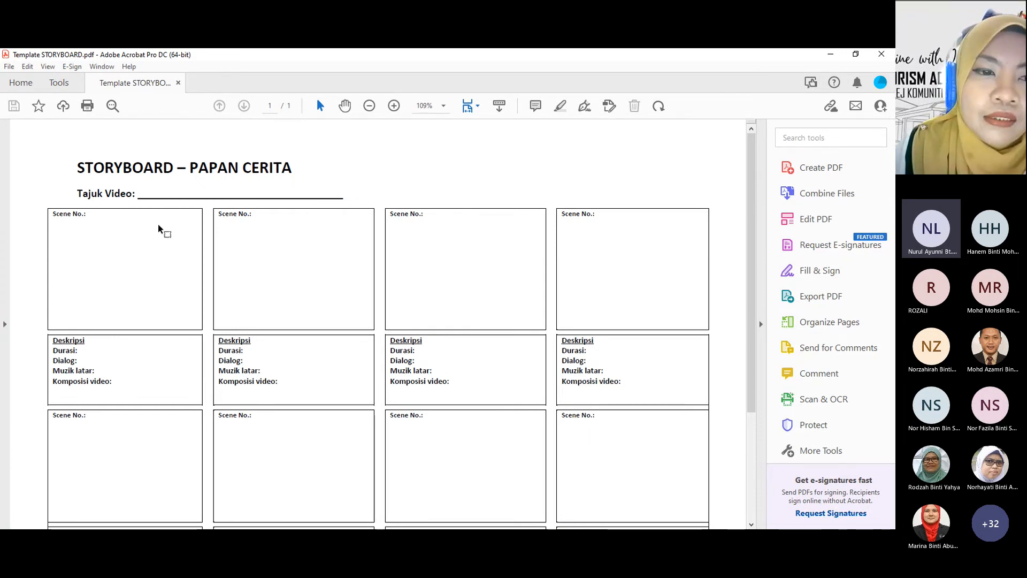
# Step: Make the PDF editable and number the first frame's Scene No. as 1
pyautogui.click(816, 219)
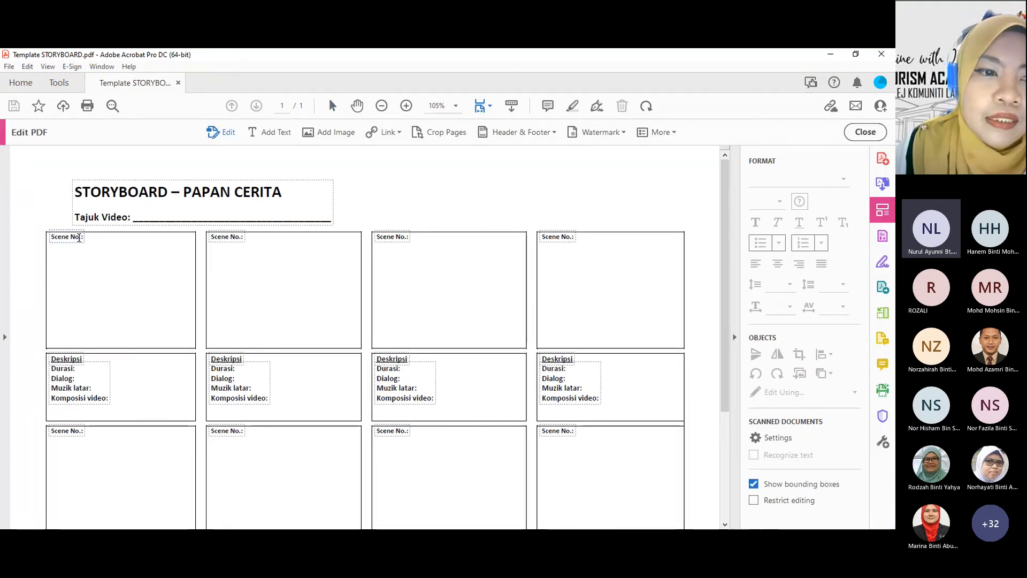
pyautogui.click(79, 238)
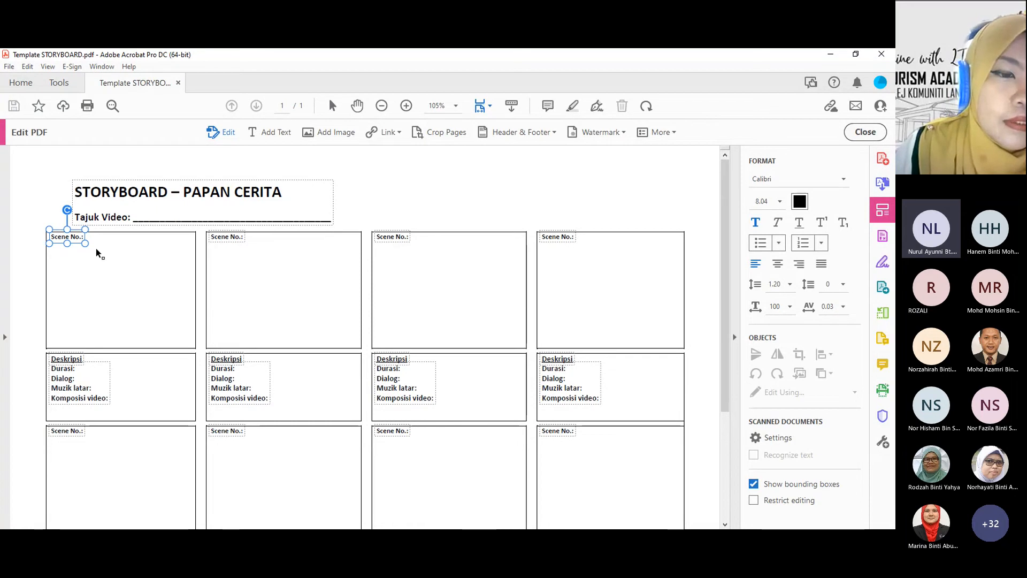
pyautogui.write('1')
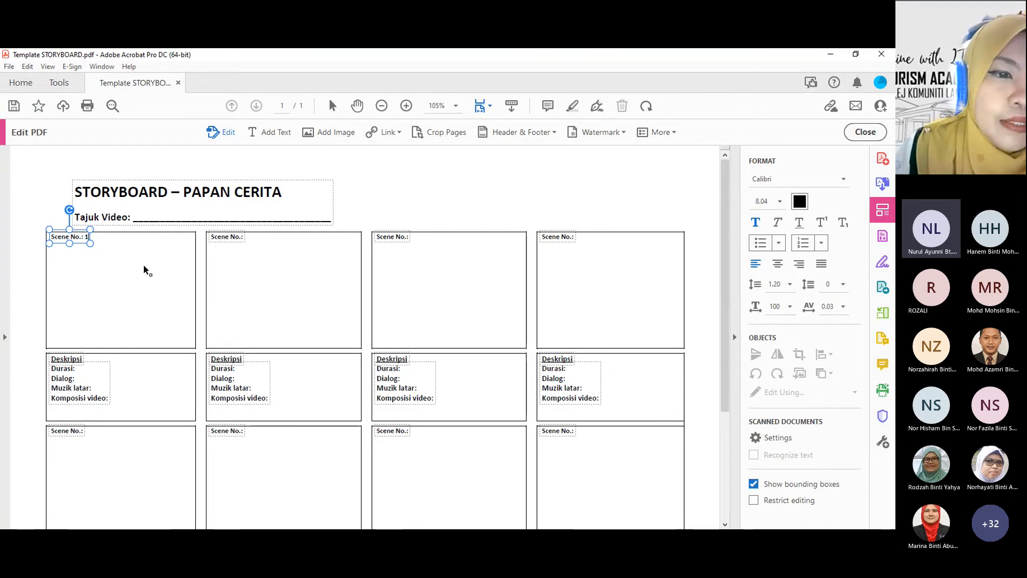
pyautogui.click(211, 271)
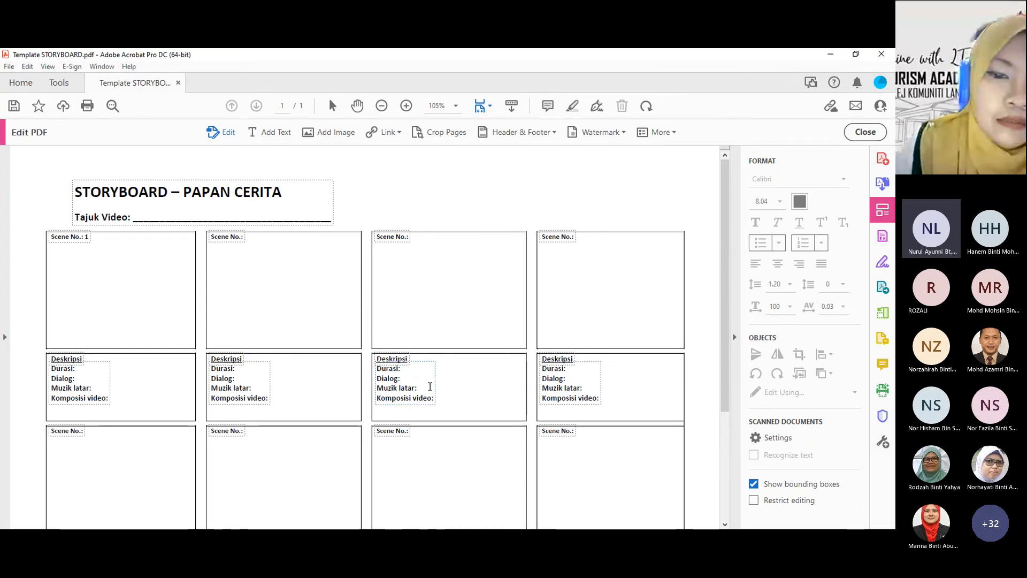
# Step: Add the text LOGO inside the Scene 1 frame
pyautogui.click(84, 370)
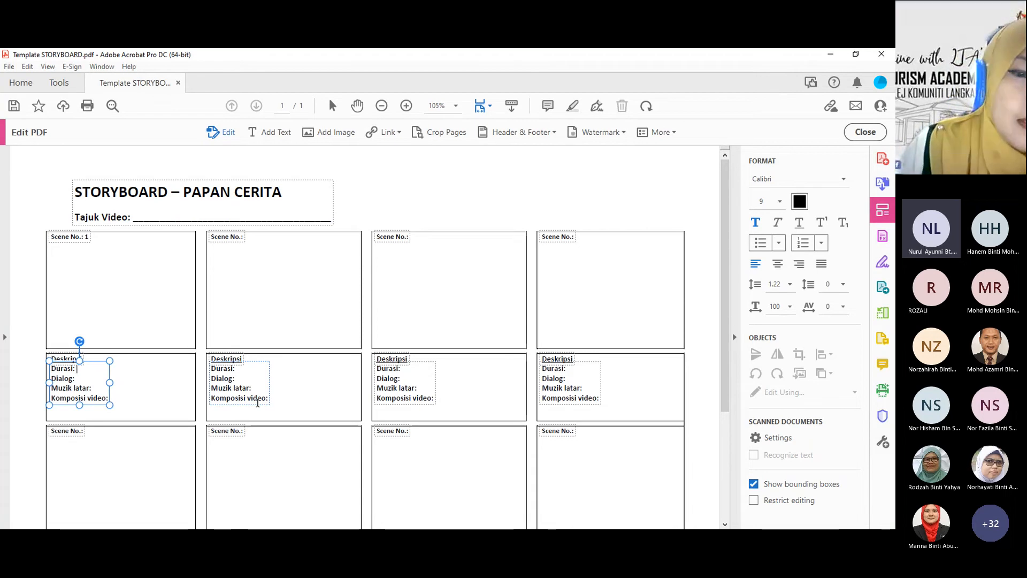
pyautogui.click(118, 267)
pyautogui.click(269, 132)
pyautogui.click(92, 281)
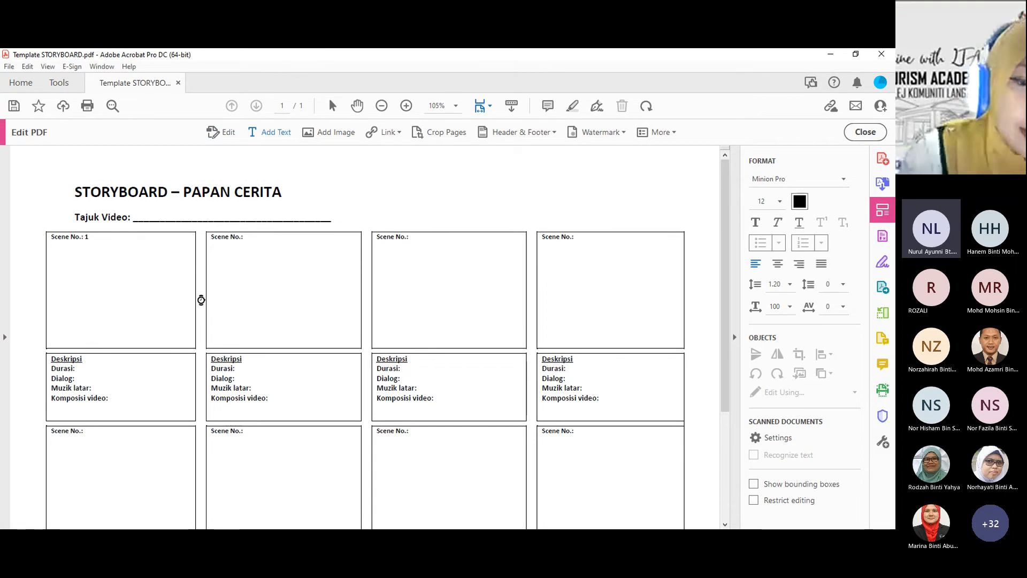
pyautogui.write('LO')
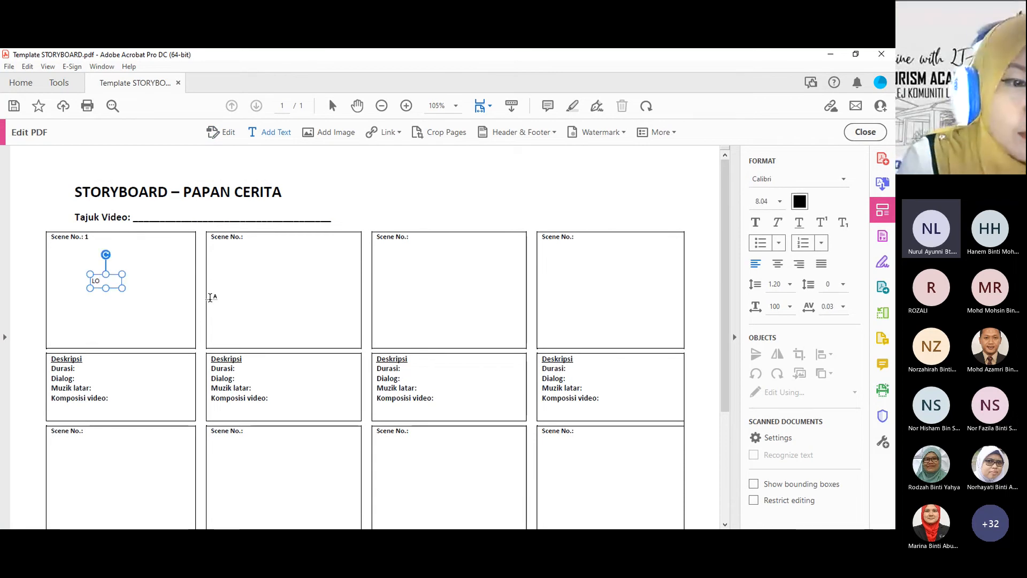
pyautogui.write('GO')
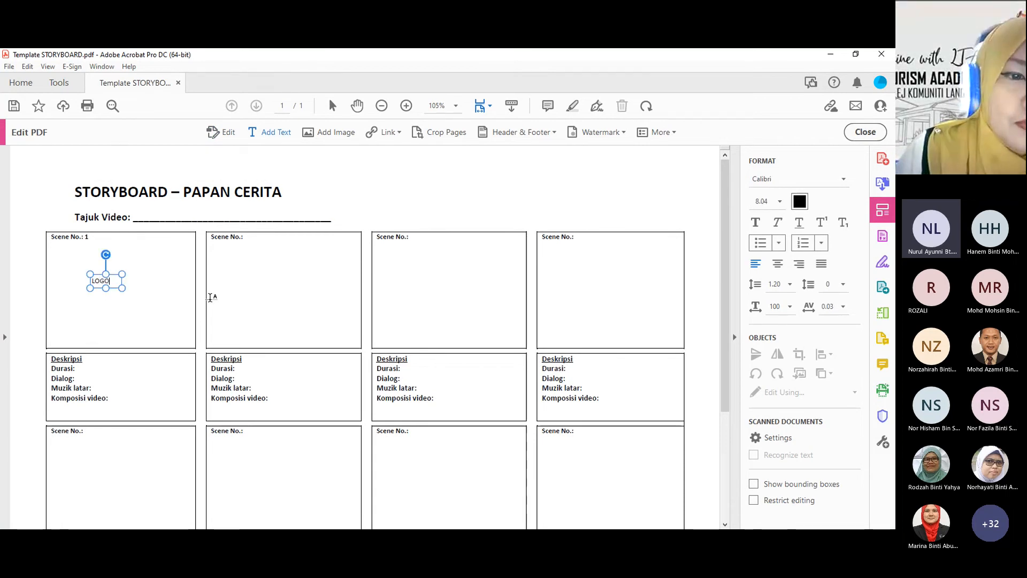
pyautogui.click(209, 294)
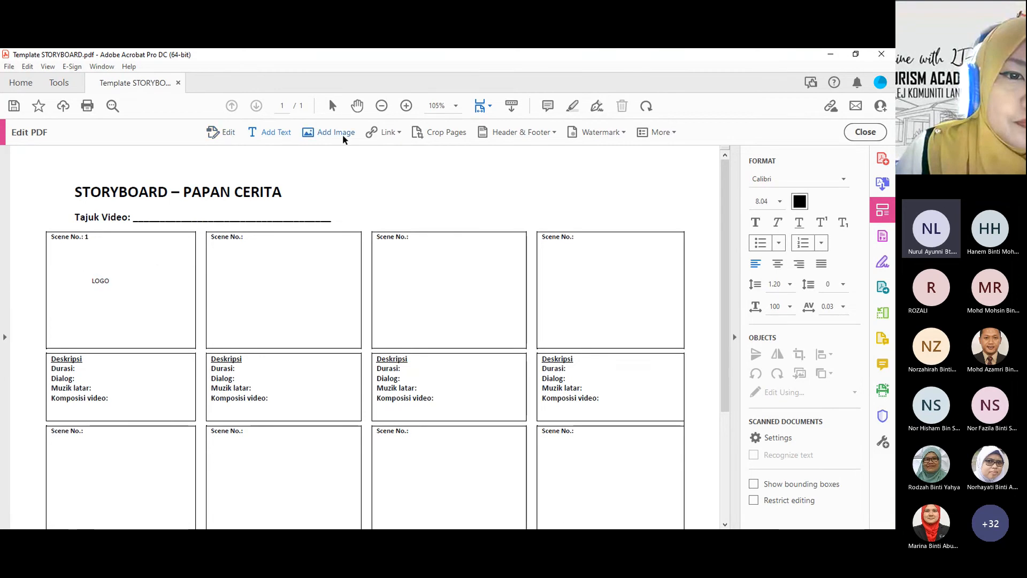
# Step: Enlarge the LOGO text to size 20 and adjust its text box to a width that fits
pyautogui.click(115, 279)
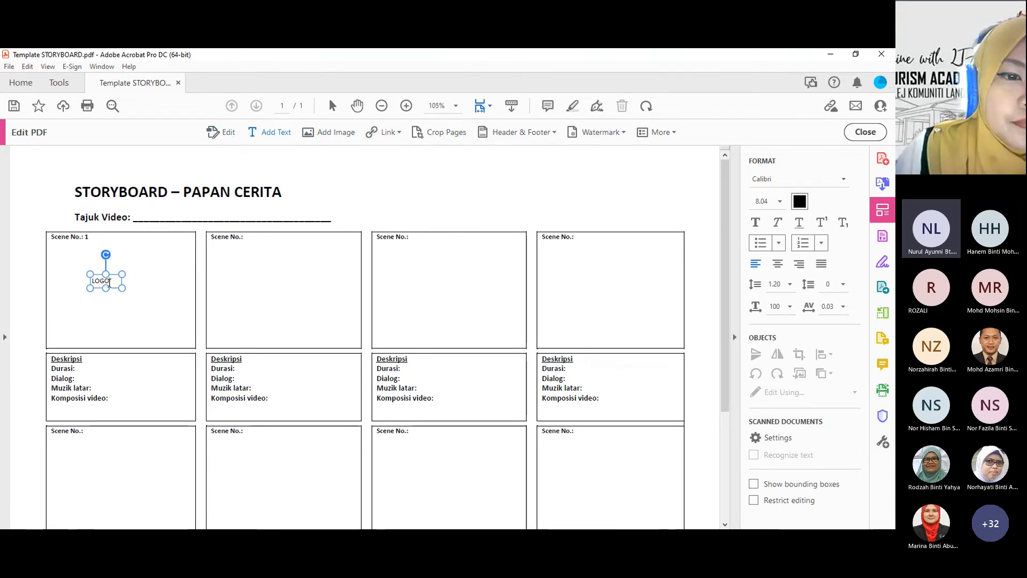
pyautogui.moveTo(122, 288); pyautogui.dragTo(177, 292)
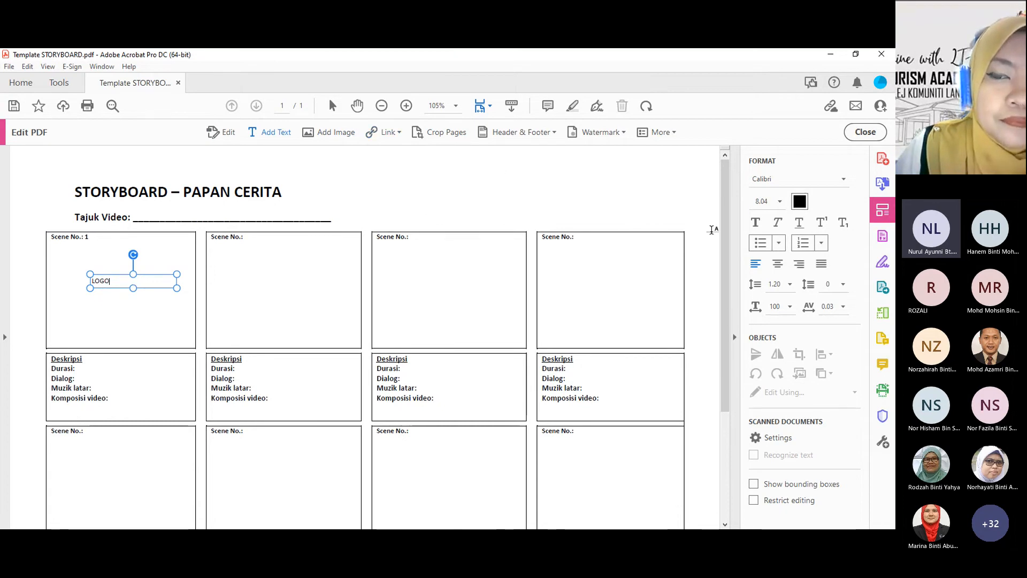
pyautogui.click(781, 202)
pyautogui.click(762, 278)
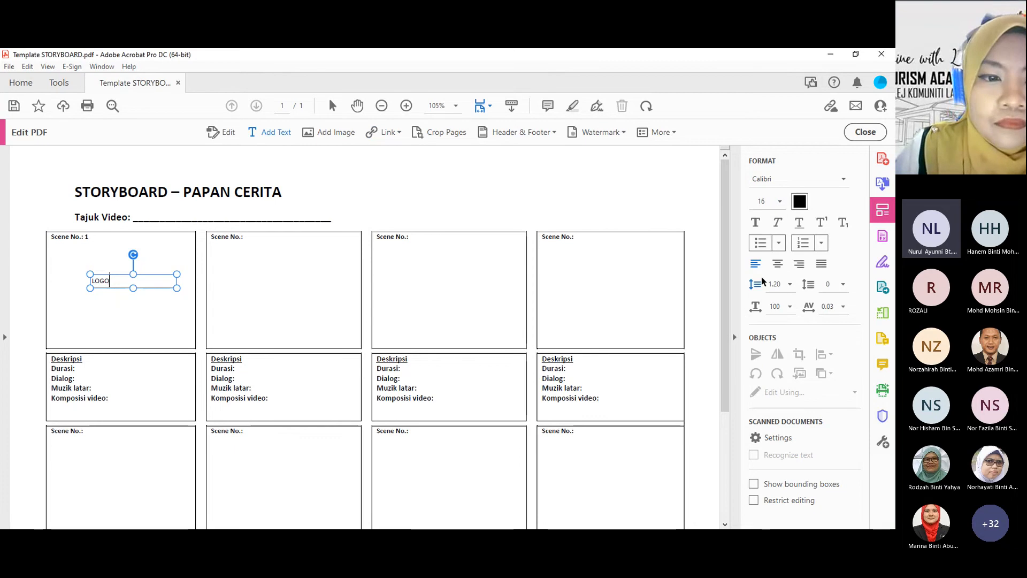
pyautogui.moveTo(76, 281); pyautogui.dragTo(75, 281)
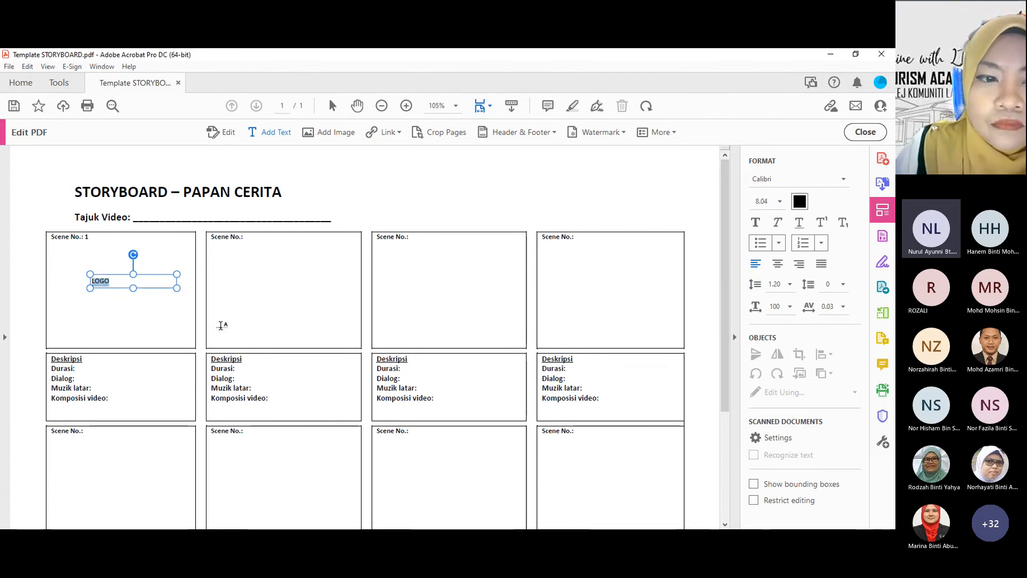
pyautogui.click(780, 202)
pyautogui.click(756, 302)
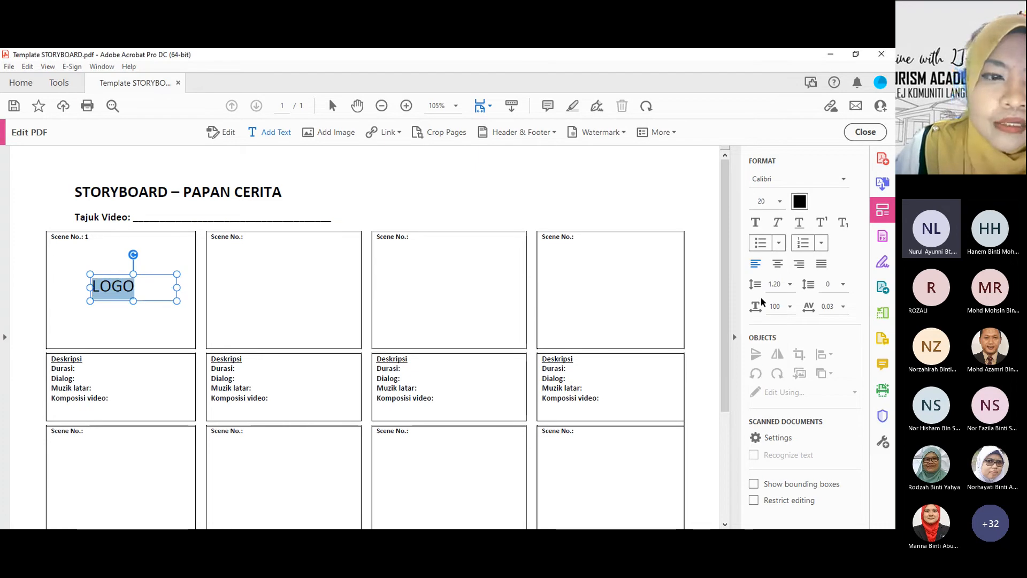
pyautogui.moveTo(177, 287); pyautogui.dragTo(158, 297)
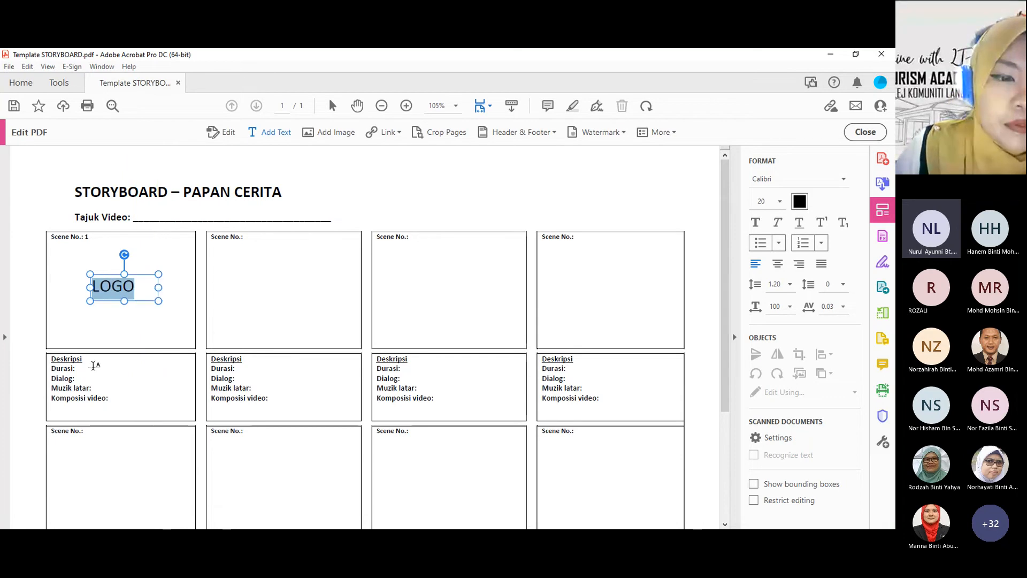
# Step: Add the text 3 SEC at size 8 beside Durasi in the Scene 1 description
pyautogui.click(87, 368)
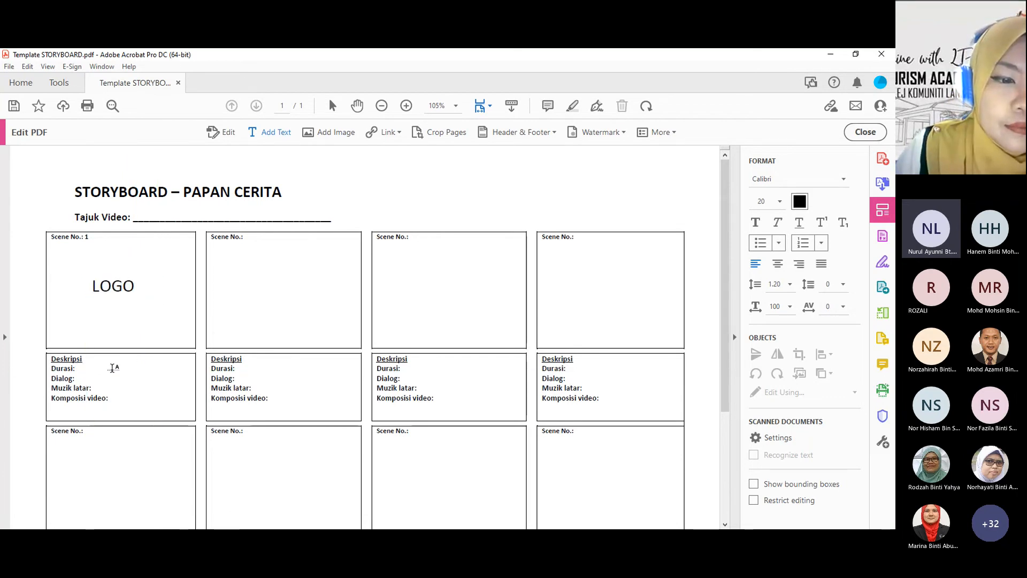
pyautogui.click(780, 204)
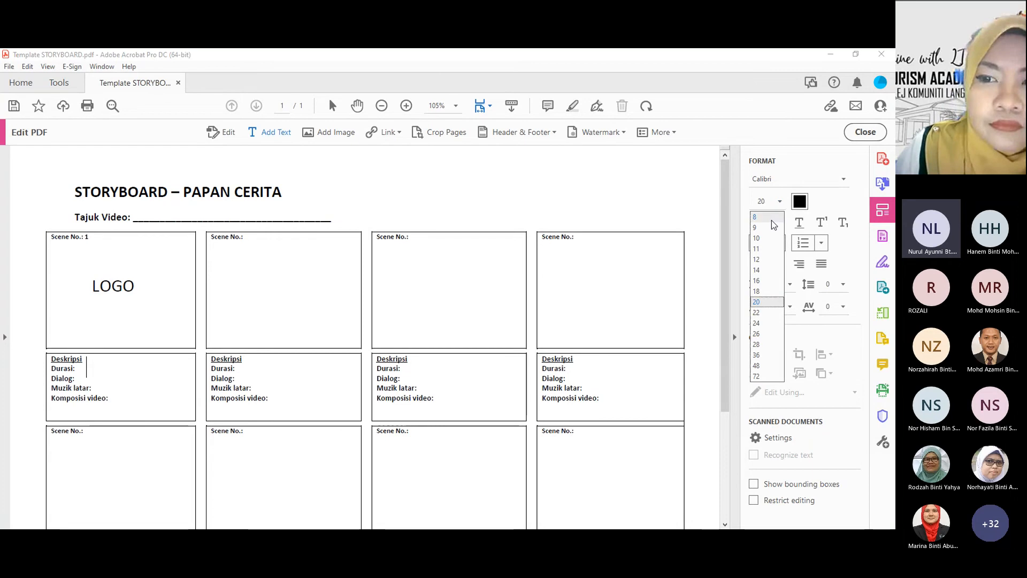
pyautogui.click(772, 224)
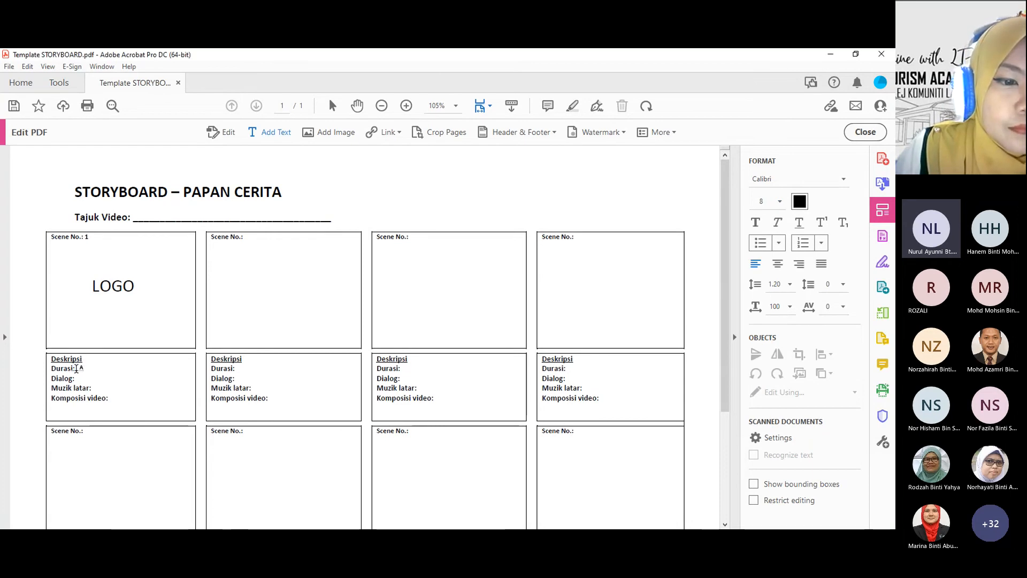
pyautogui.write('3')
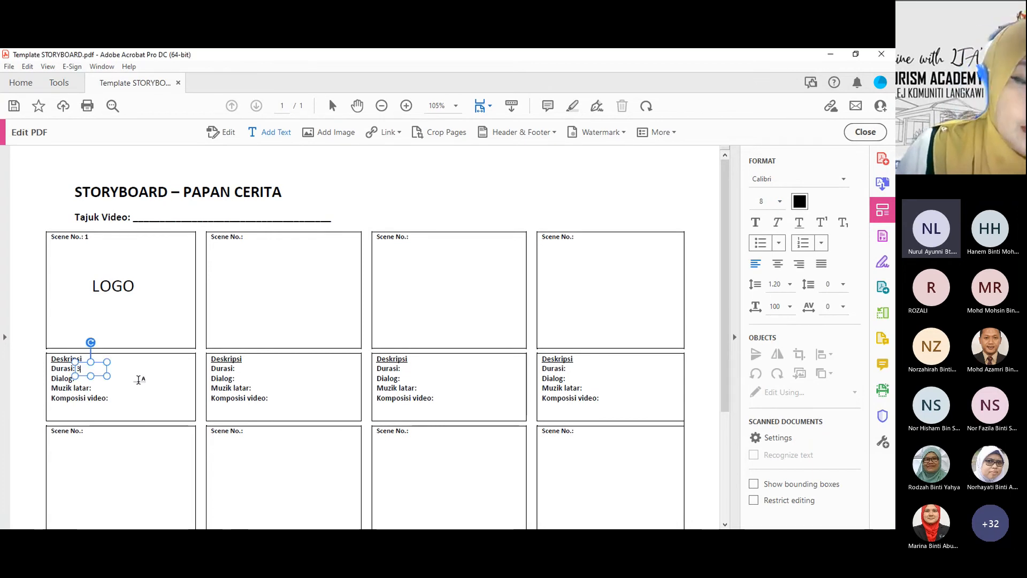
pyautogui.write(' SEC')
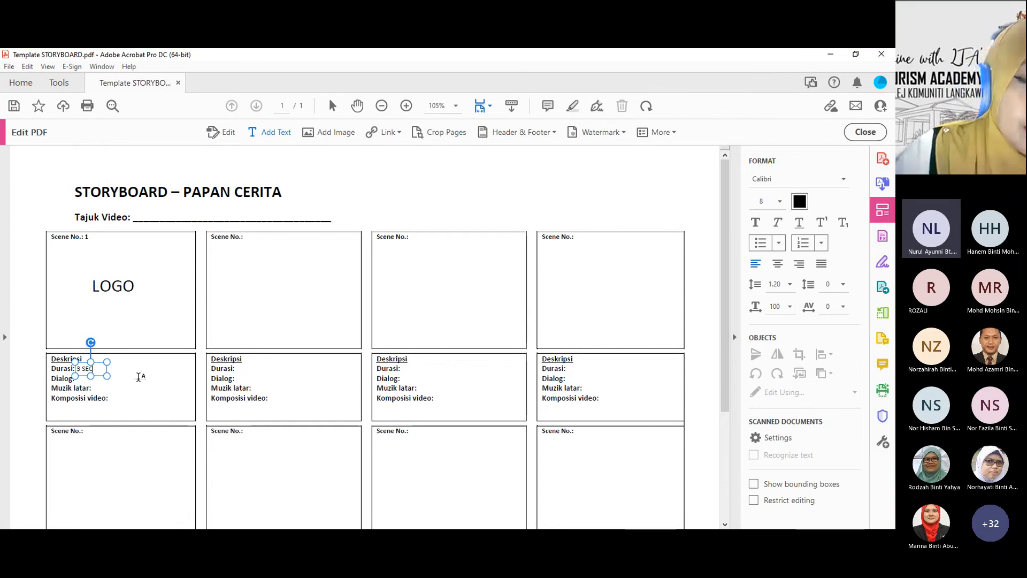
# Step: Add a dash beside Dialog and "relaxing music" beside Muzik latar in the Scene 1 description
pyautogui.click(83, 380)
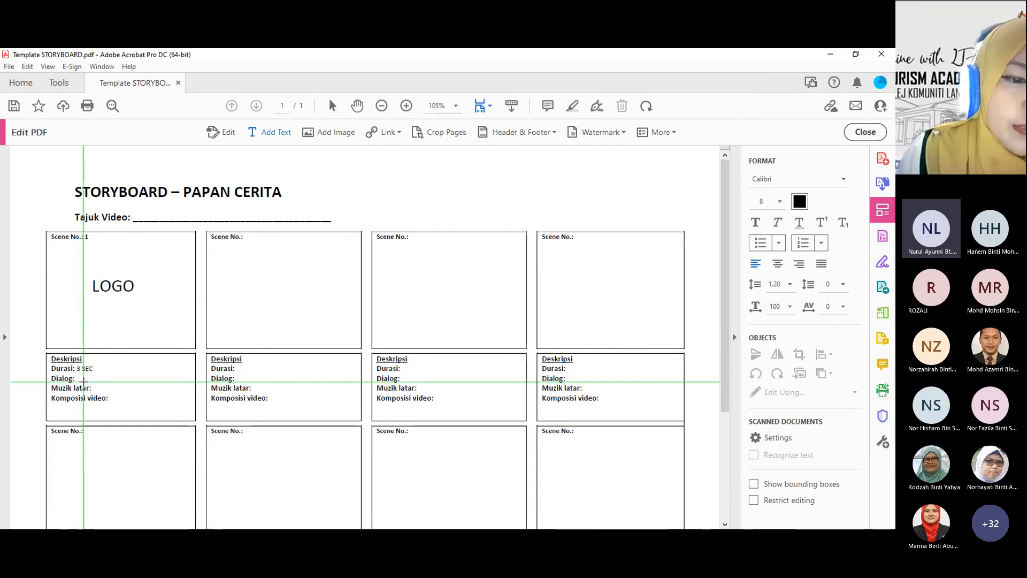
pyautogui.click(83, 379)
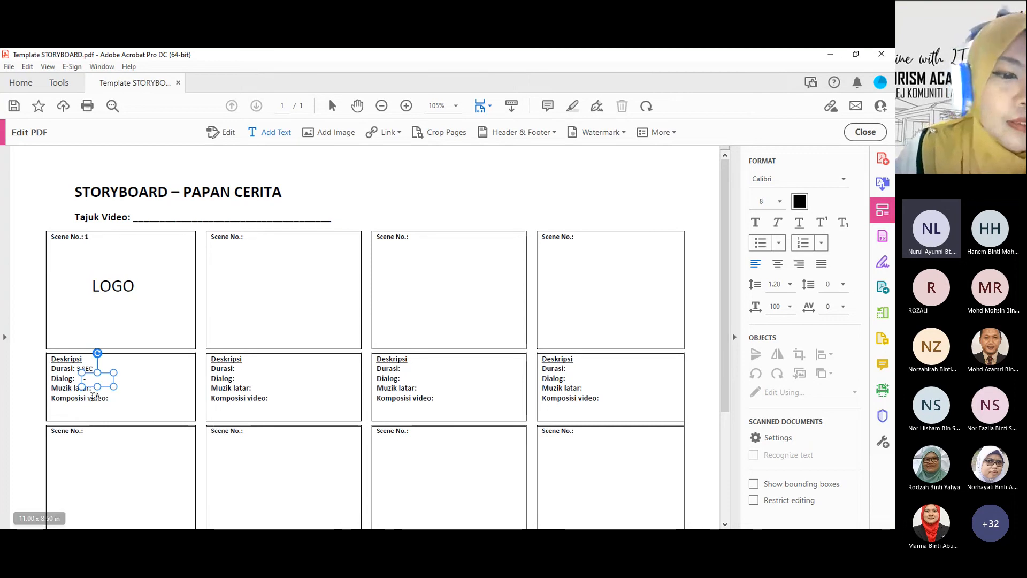
pyautogui.click(95, 395)
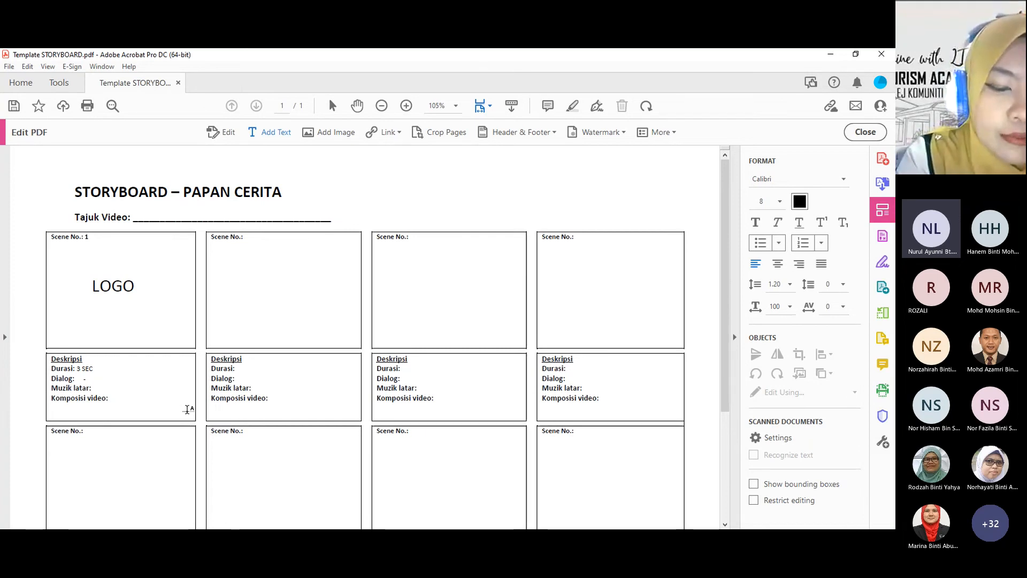
pyautogui.write('relaxing m')
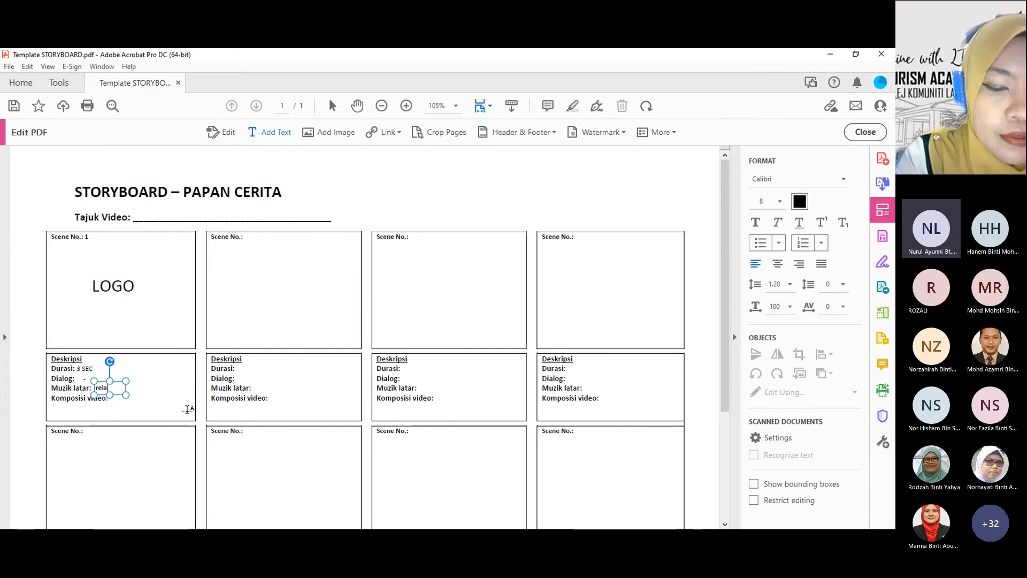
pyautogui.write('usic')
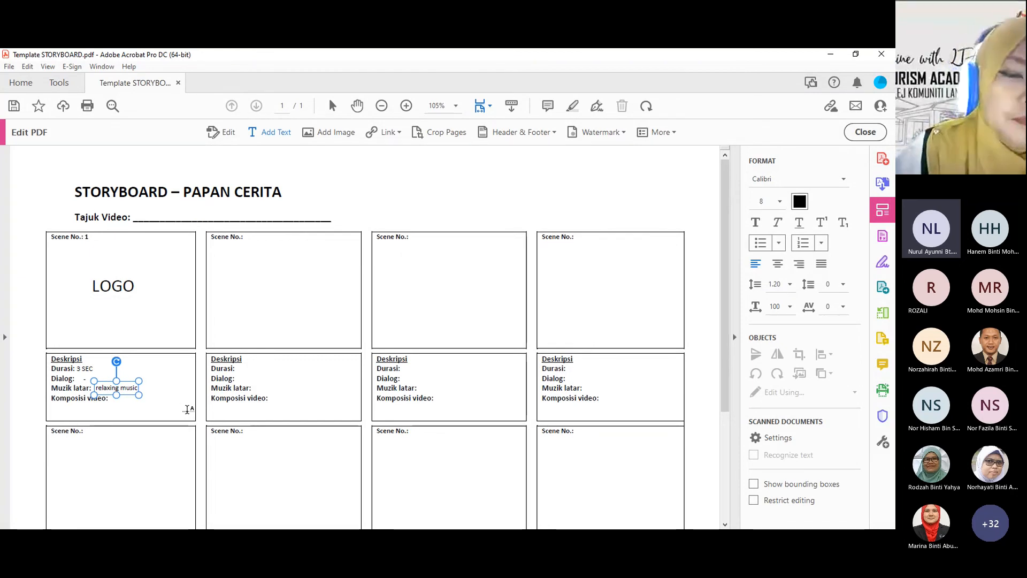
# Step: Add the text "side left to center" beside Komposisi video in the Scene 1 description
pyautogui.click(111, 400)
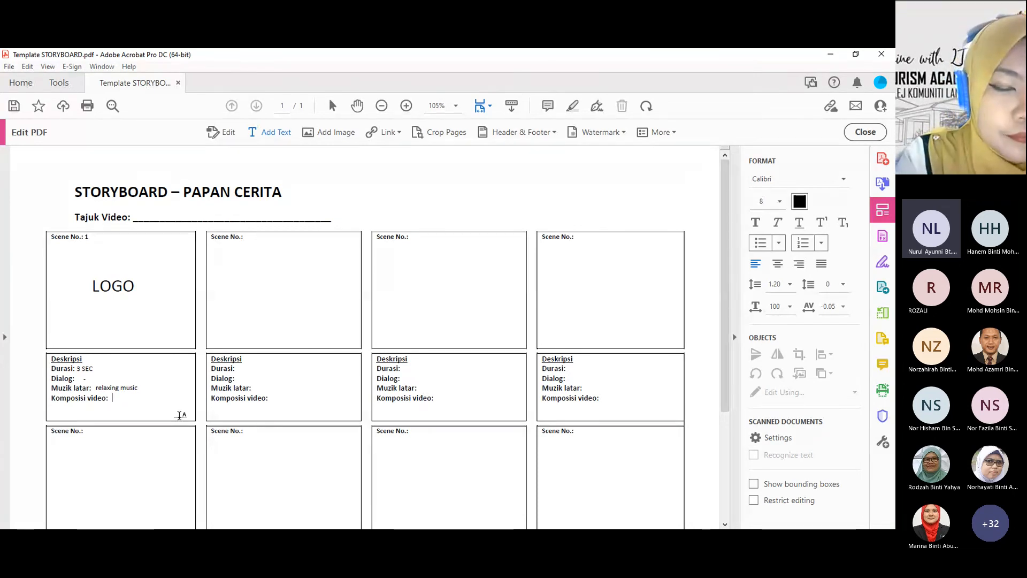
pyautogui.write('side left to c')
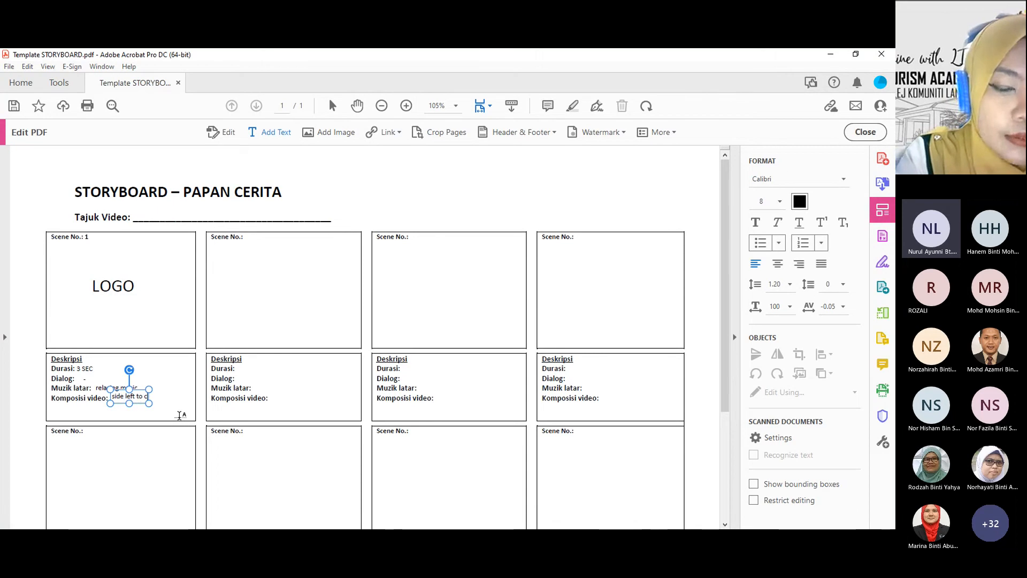
pyautogui.write('enter')
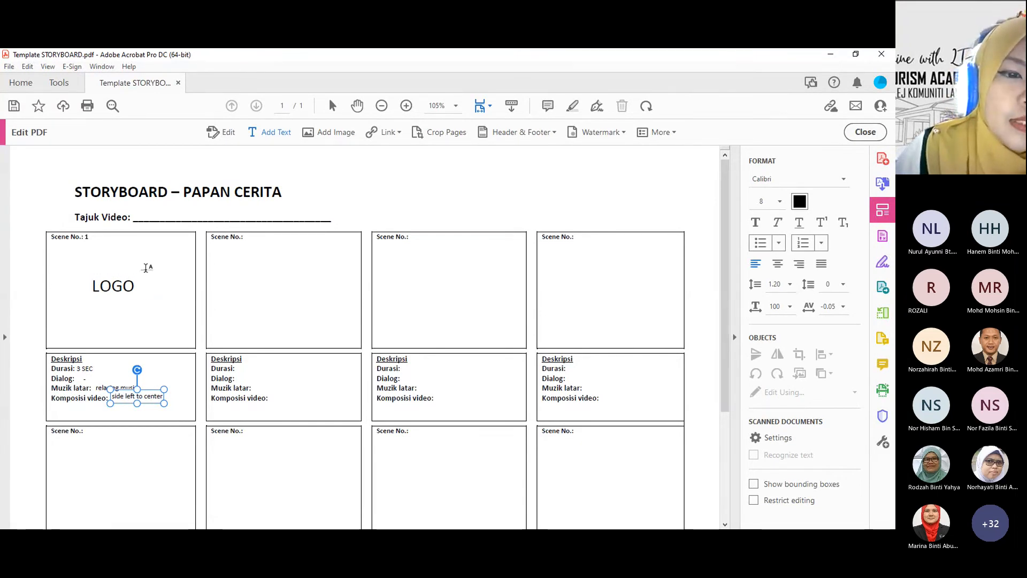
pyautogui.click(136, 285)
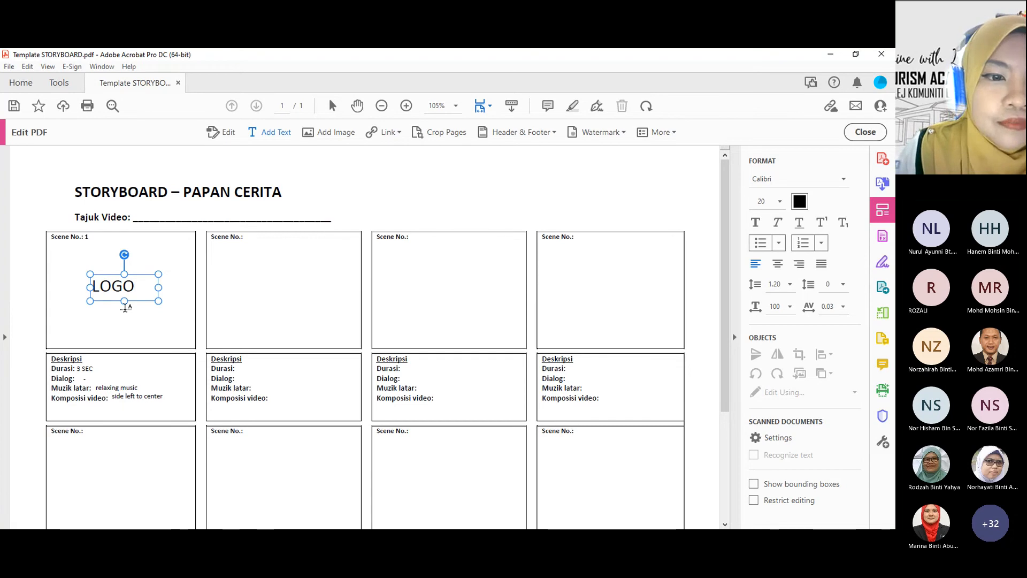
pyautogui.click(175, 251)
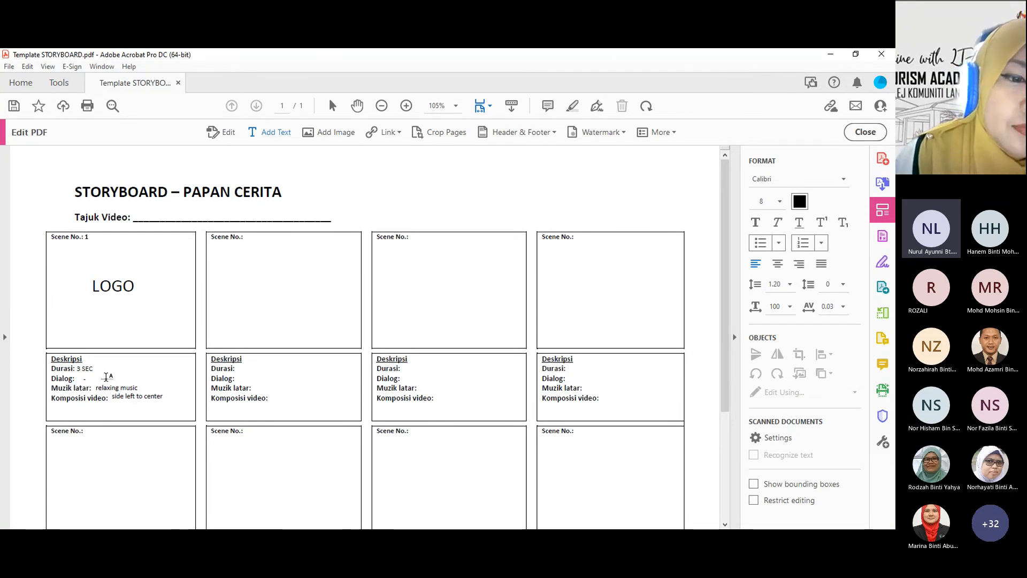
# Step: Change the Durasi value in the Scene 1 description to 4 SEC
pyautogui.click(78, 368)
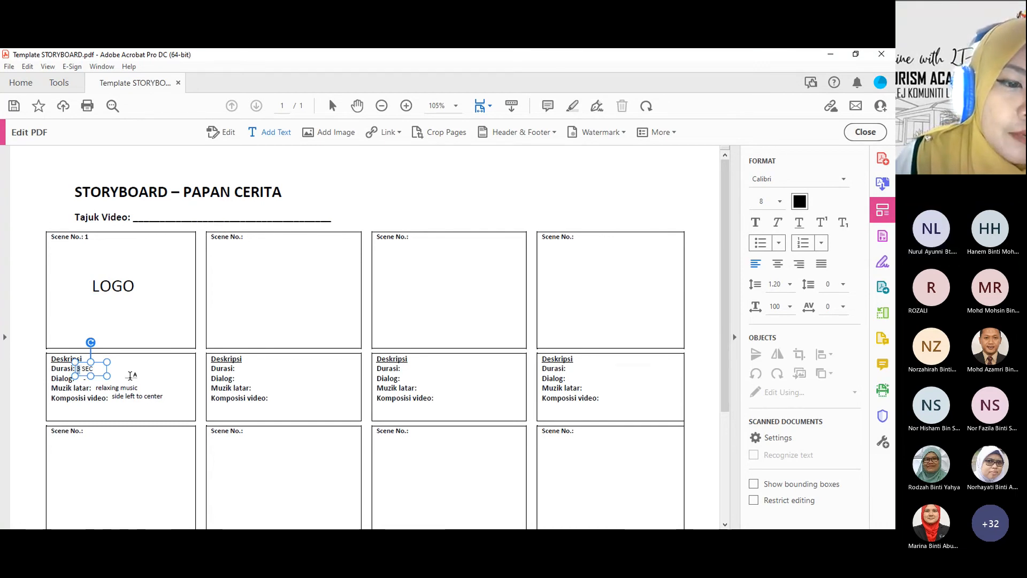
pyautogui.write('5')
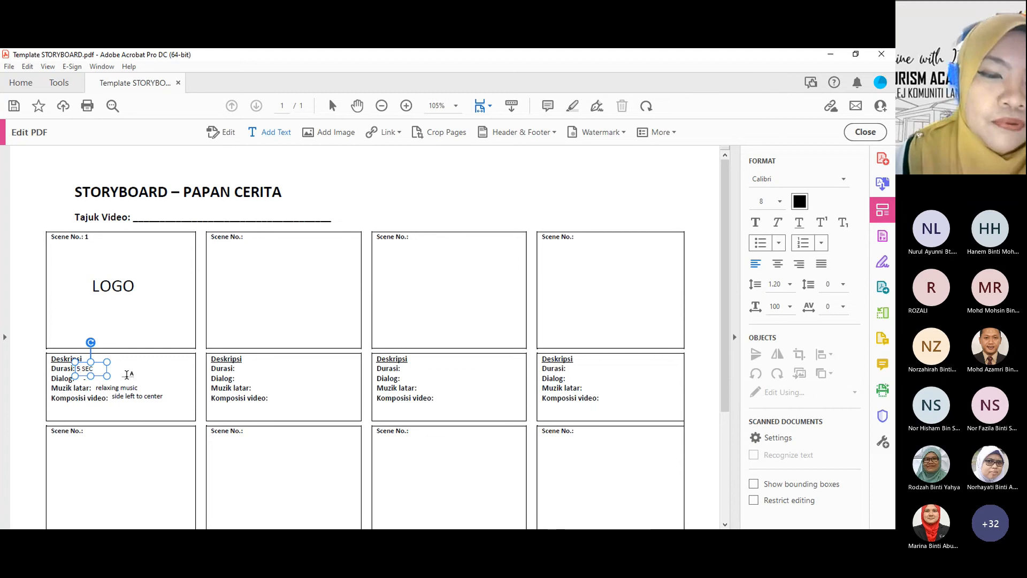
pyautogui.press('BackSpace')
pyautogui.write('4')
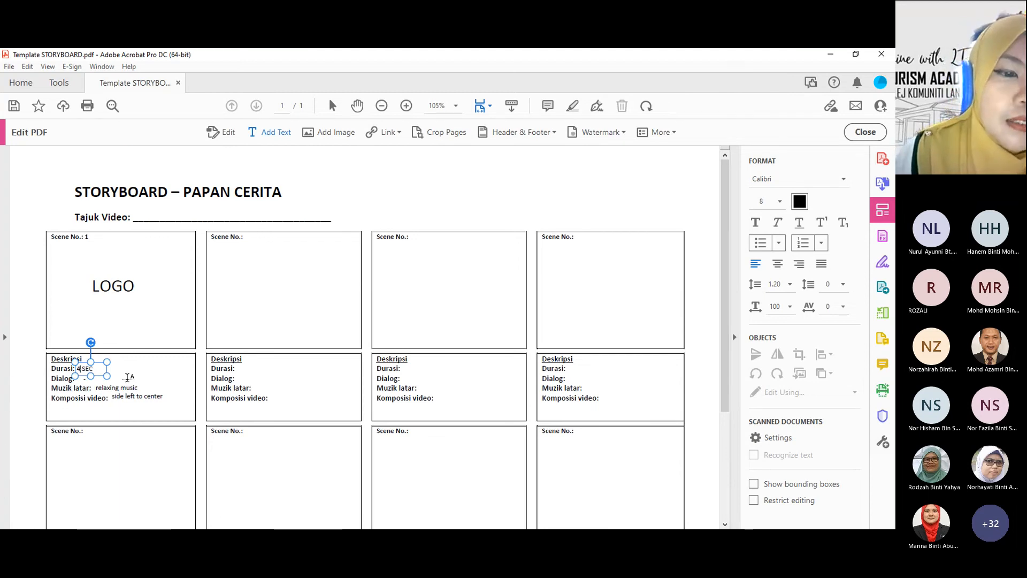
pyautogui.click(126, 377)
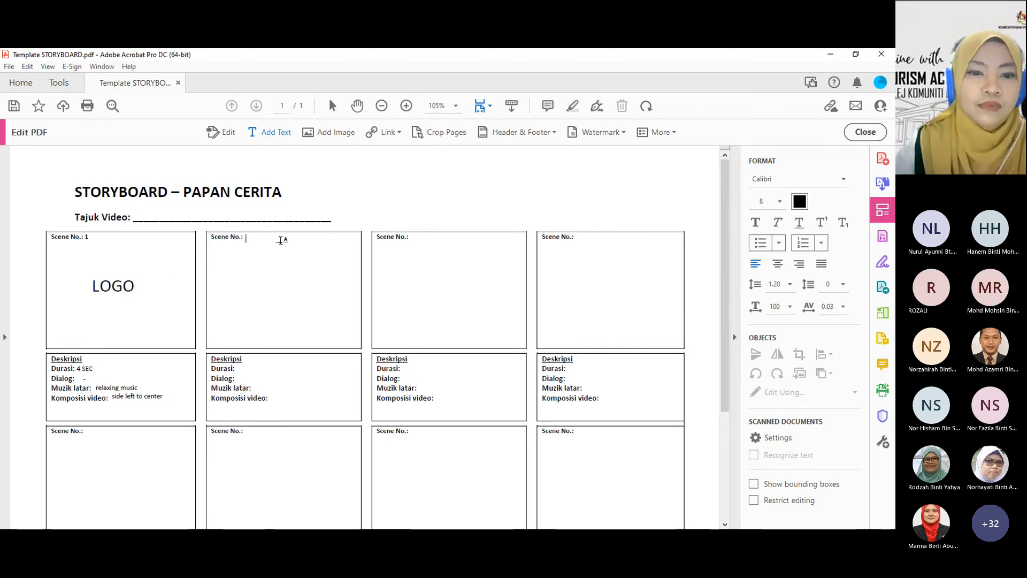
# Step: Number the second scene in the first row 2 and enter "10 sec" after Durasi in its description
pyautogui.click(247, 237)
pyautogui.write('2')
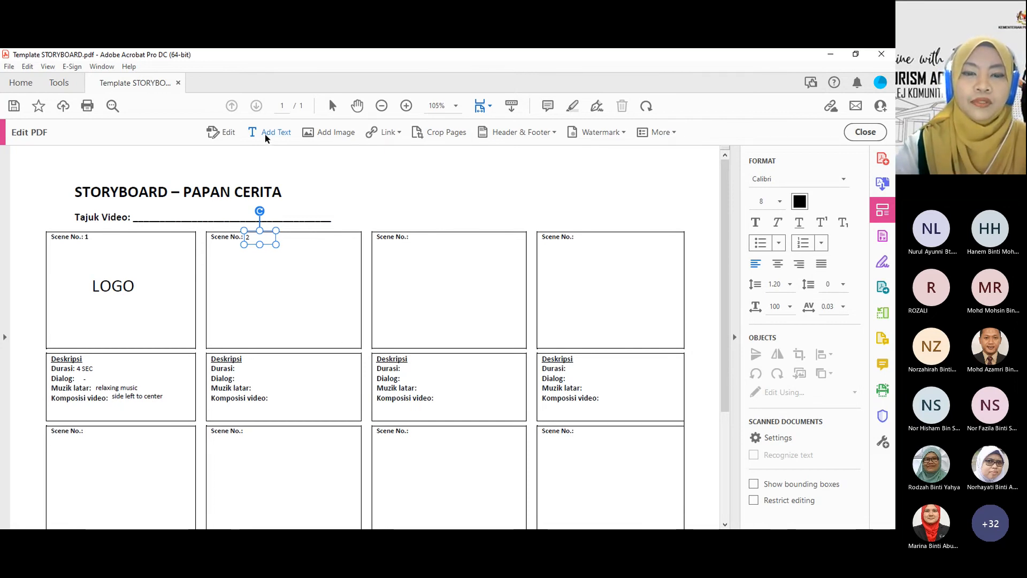
pyautogui.click(235, 133)
pyautogui.scroll(-2, 347, 252)
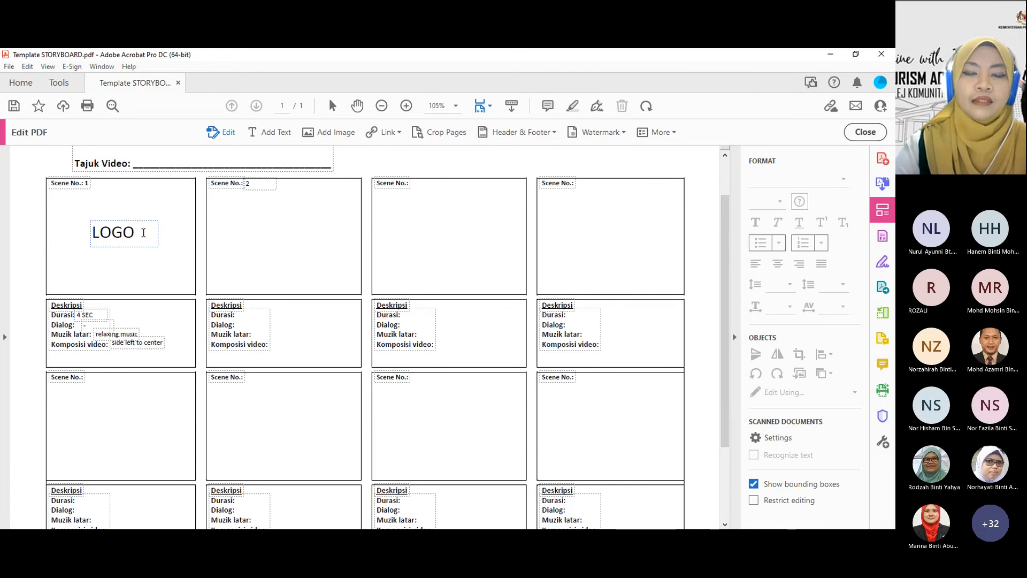
pyautogui.scroll(-2, 319, 262)
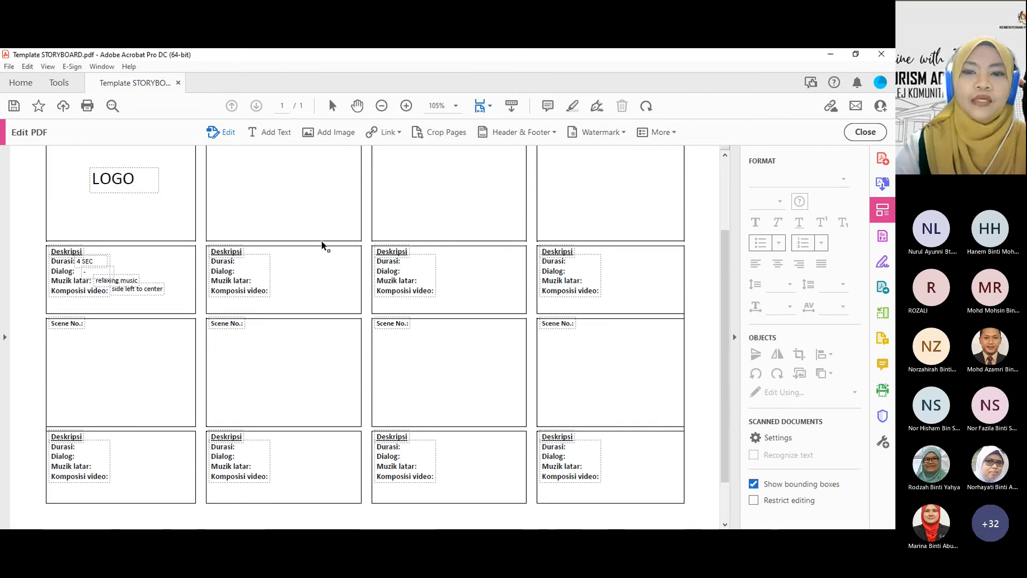
pyautogui.scroll(2, 320, 252)
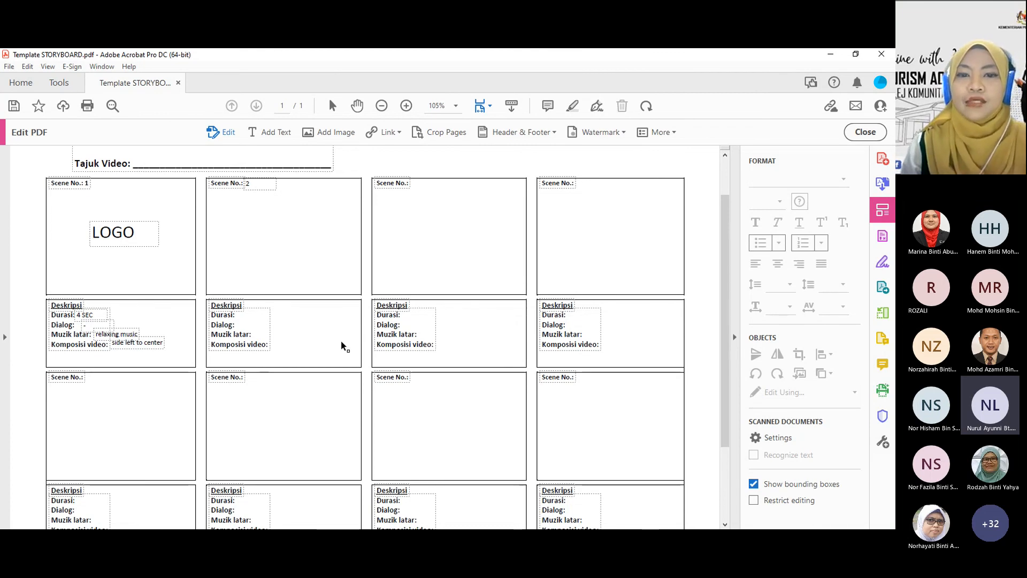
pyautogui.click(255, 315)
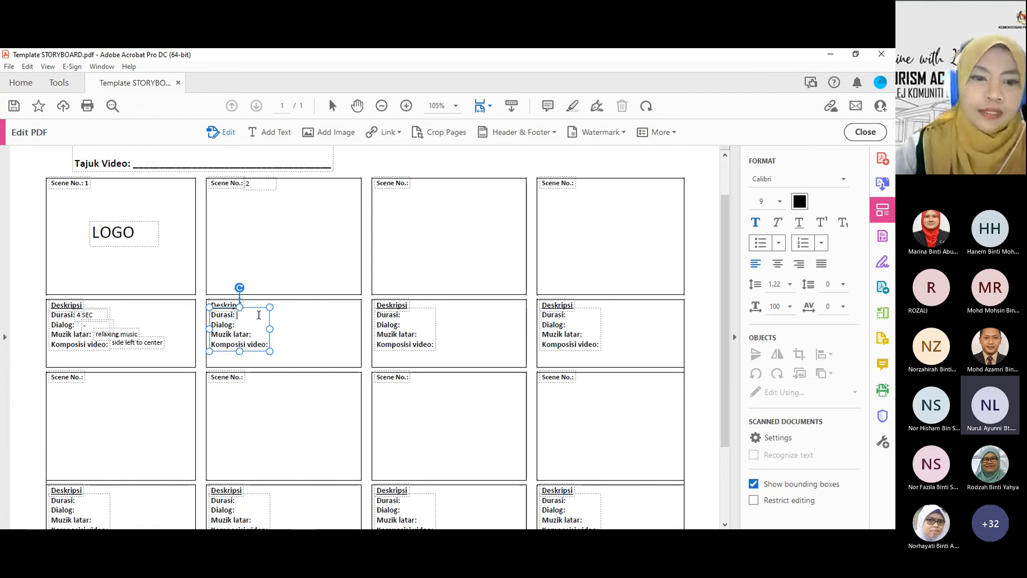
pyautogui.write('10 sec')
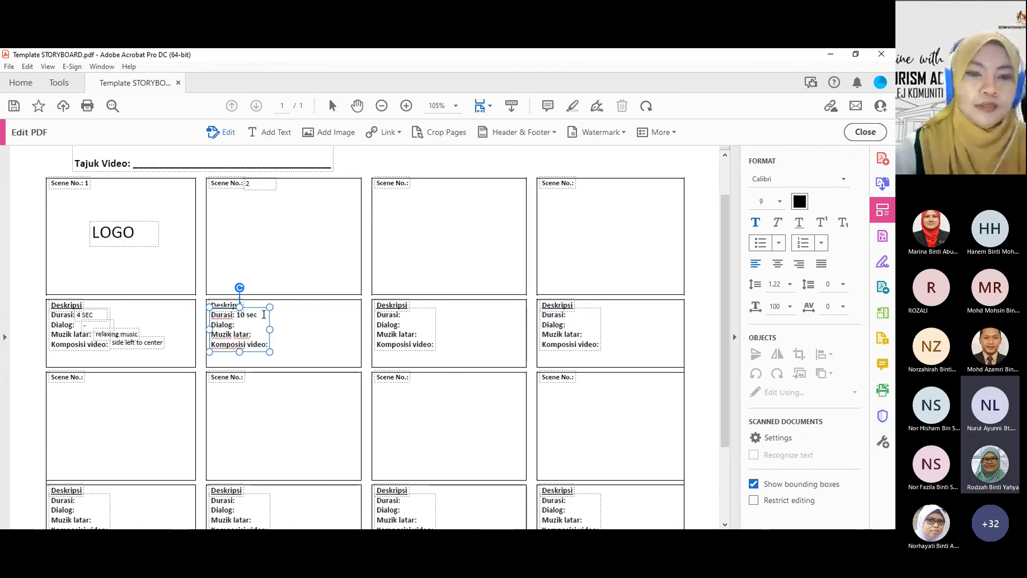
pyautogui.click(311, 329)
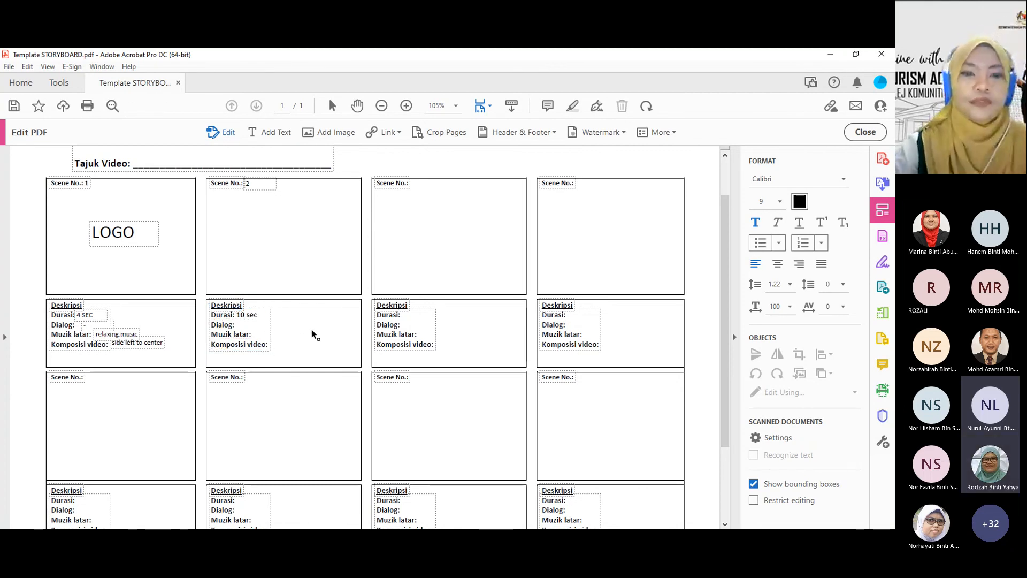